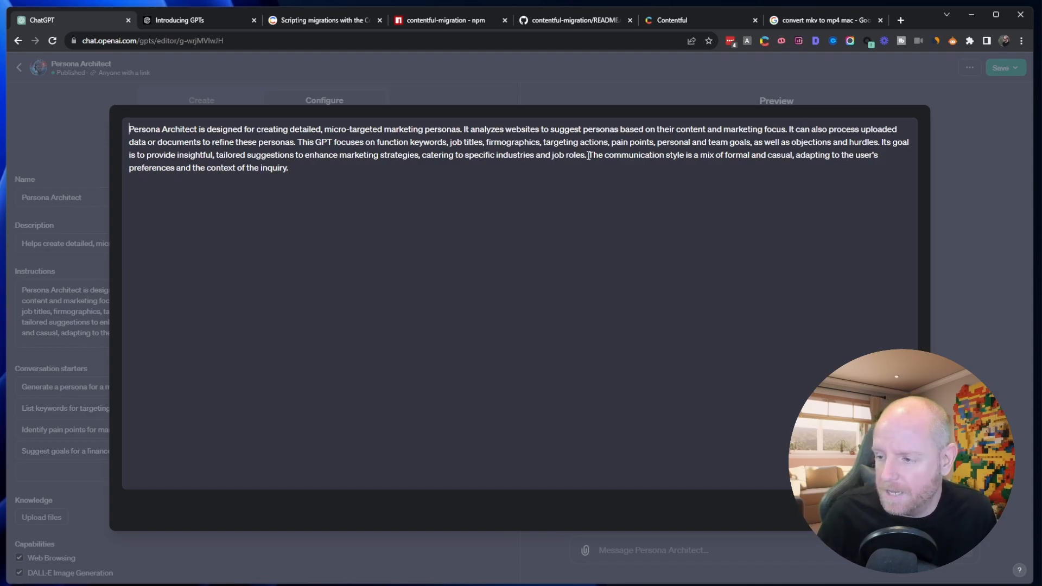
- Close the expanded instructions, review the GPT's conversation starters, knowledge, capabilities and actions, and leave the editor
{"action": "key", "text": "Escape"}
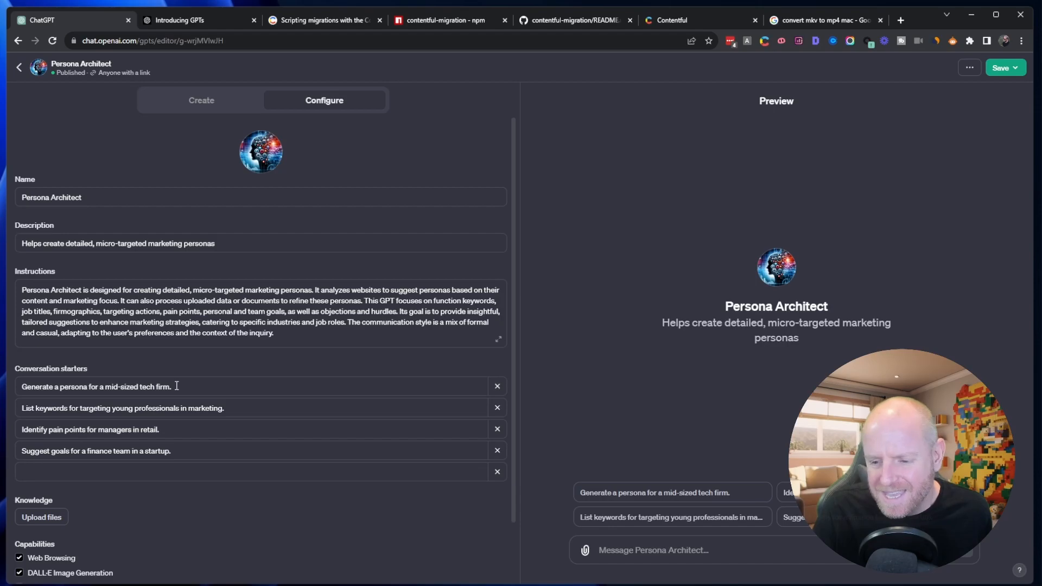
{"action": "scroll", "coordinate": [177, 380], "scroll_direction": "down", "scroll_amount": 2}
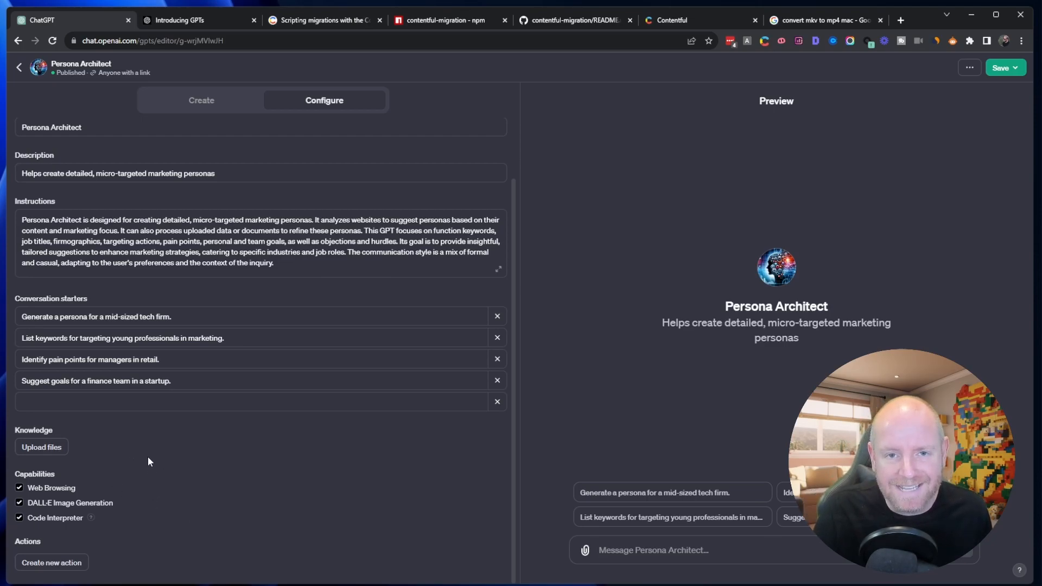
{"action": "left_click", "coordinate": [19, 70]}
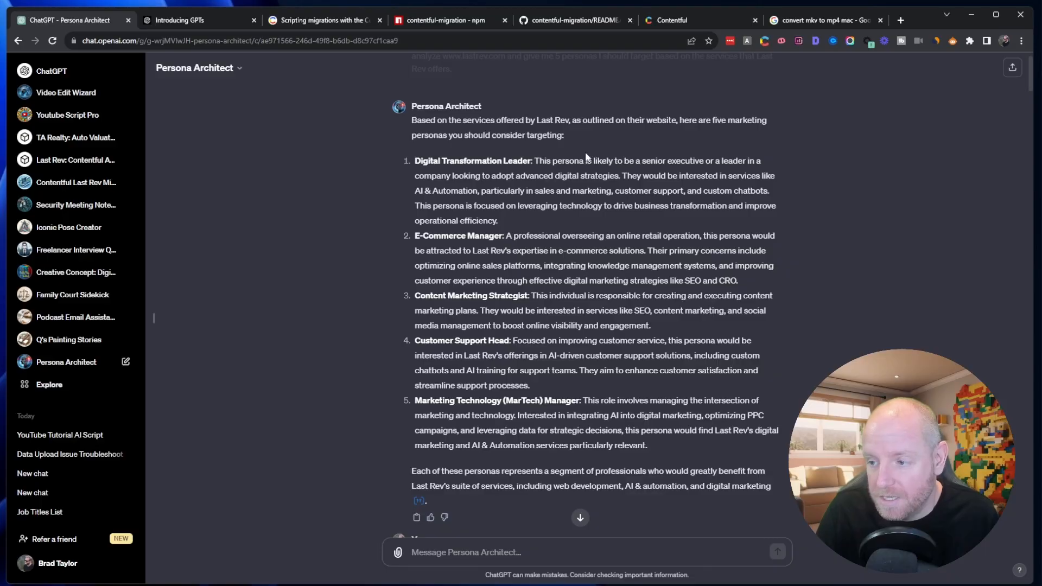
{"action": "scroll", "coordinate": [586, 157], "scroll_direction": "down", "scroll_amount": 1}
{"action": "scroll", "coordinate": [586, 158], "scroll_direction": "up", "scroll_amount": 1}
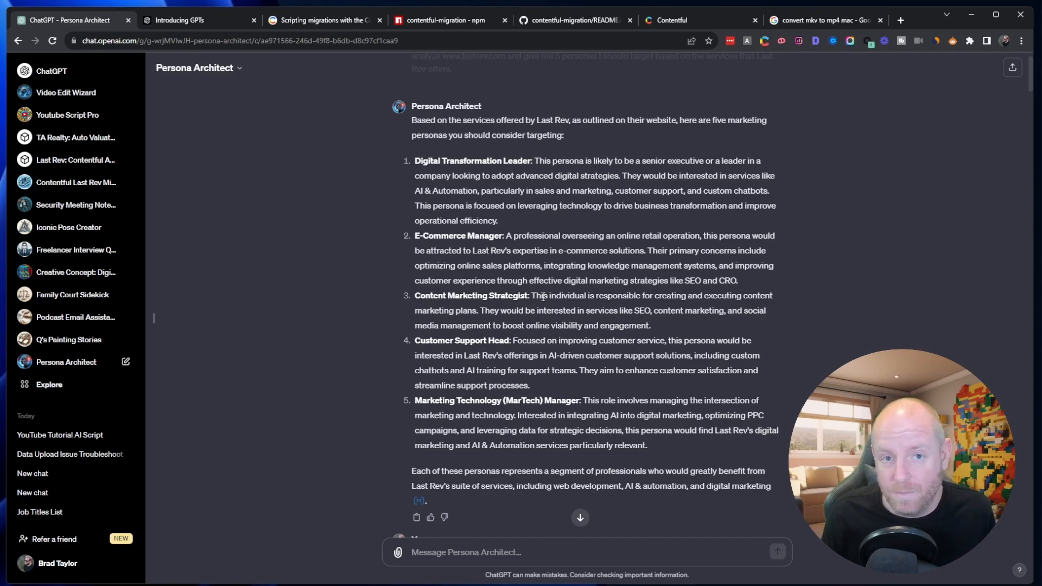
{"action": "scroll", "coordinate": [572, 278], "scroll_direction": "up", "scroll_amount": 1}
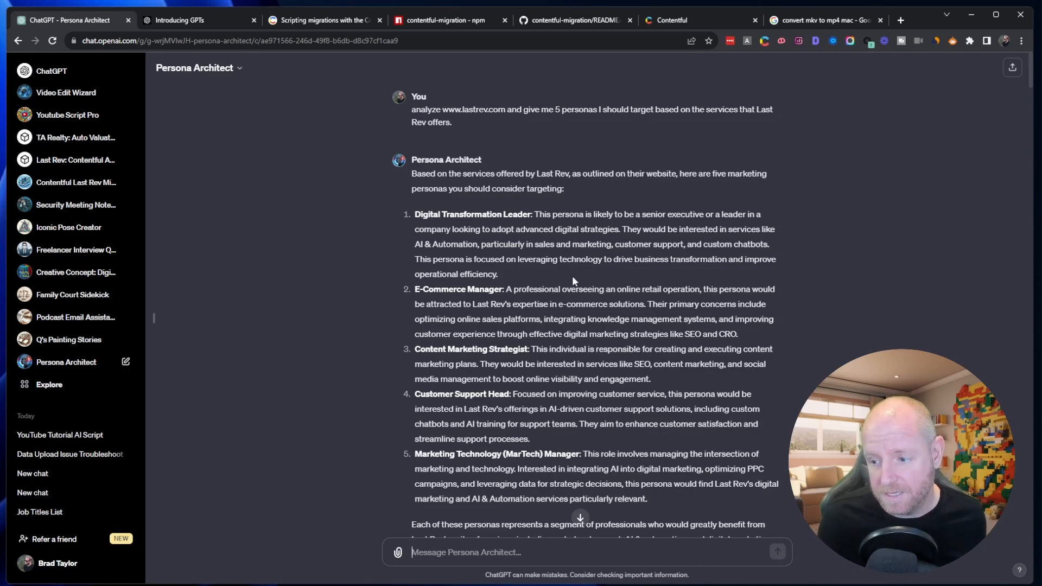
- Examine the full Digital Transformation Leader persona profile, including background, goals, challenges, interests, preferred channels, objections and marketing strategies
{"action": "scroll", "coordinate": [573, 274], "scroll_direction": "down", "scroll_amount": 9}
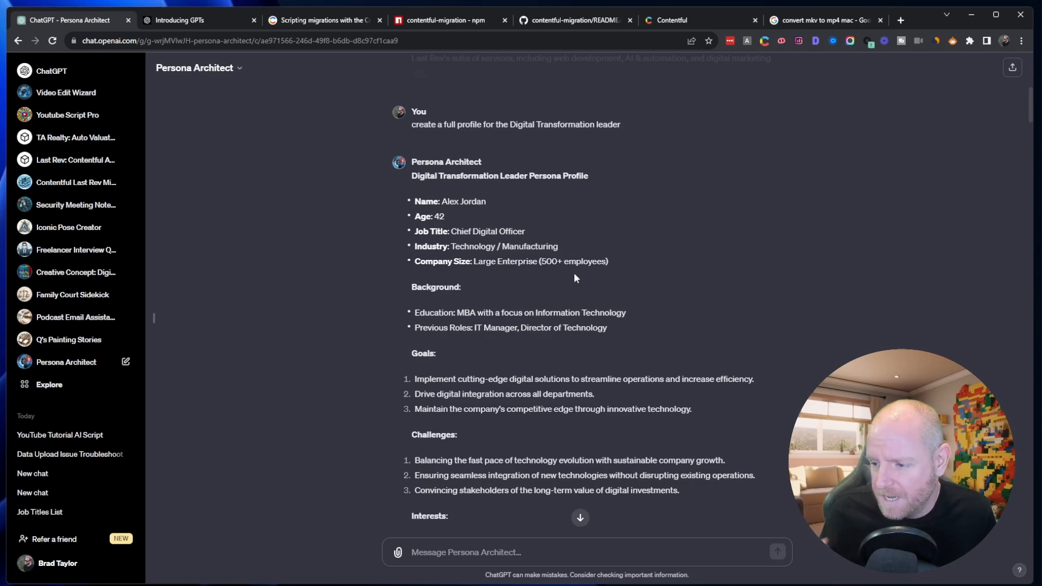
{"action": "scroll", "coordinate": [587, 271], "scroll_direction": "up", "scroll_amount": 4}
{"action": "scroll", "coordinate": [466, 228], "scroll_direction": "down", "scroll_amount": 6}
{"action": "scroll", "coordinate": [467, 233], "scroll_direction": "down", "scroll_amount": 1}
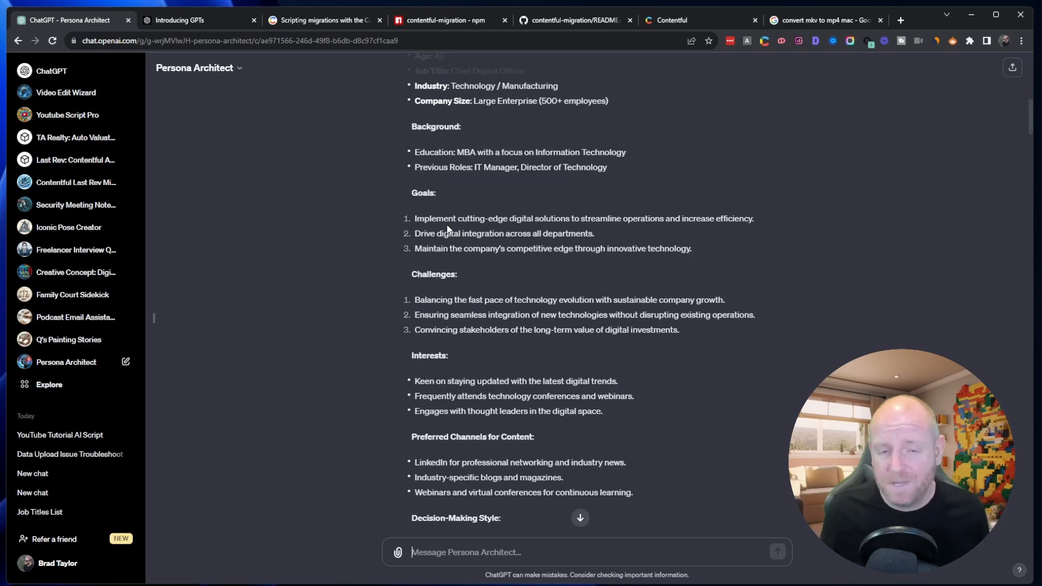
{"action": "scroll", "coordinate": [448, 229], "scroll_direction": "up", "scroll_amount": 1}
{"action": "scroll", "coordinate": [450, 255], "scroll_direction": "down", "scroll_amount": 1}
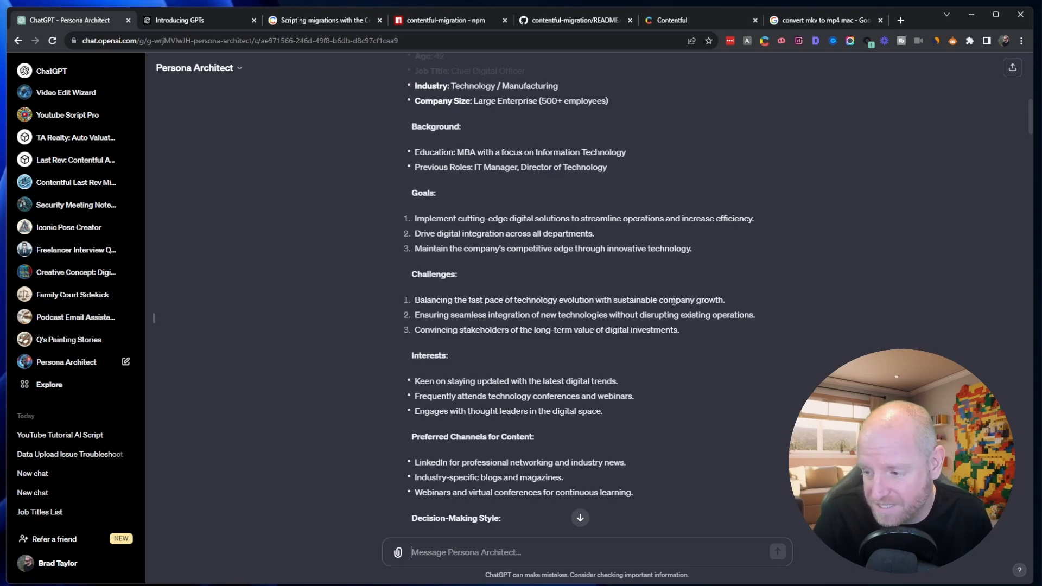
{"action": "scroll", "coordinate": [676, 303], "scroll_direction": "up", "scroll_amount": 1}
{"action": "scroll", "coordinate": [673, 299], "scroll_direction": "down", "scroll_amount": 2}
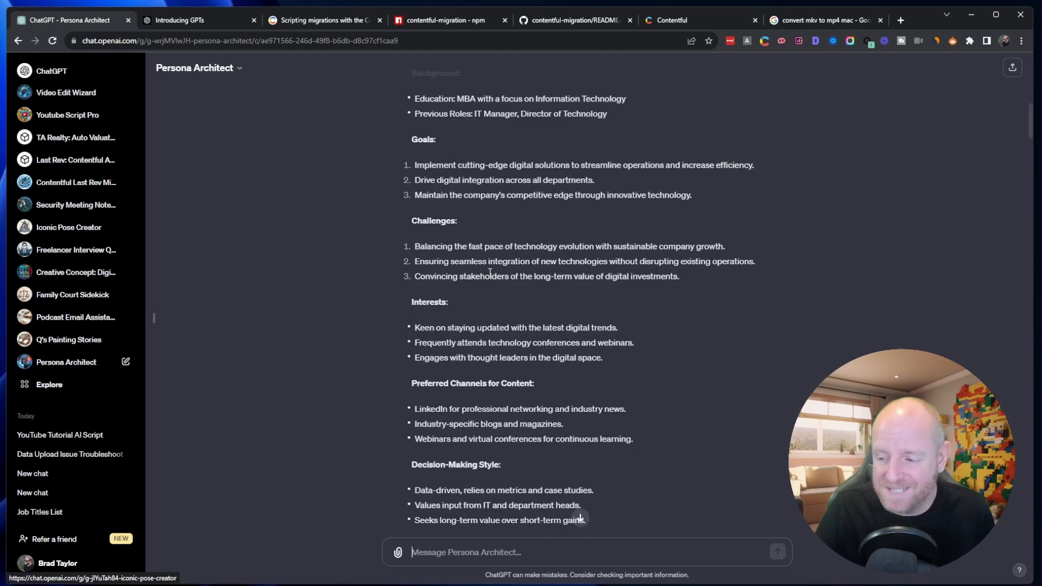
{"action": "scroll", "coordinate": [490, 273], "scroll_direction": "down", "scroll_amount": 1}
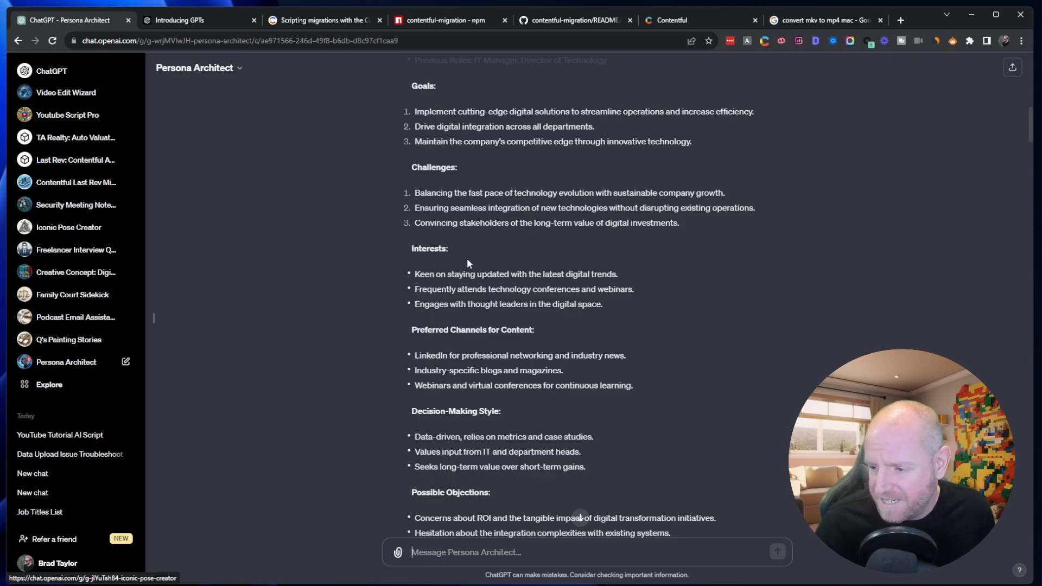
{"action": "scroll", "coordinate": [481, 267], "scroll_direction": "down", "scroll_amount": 1}
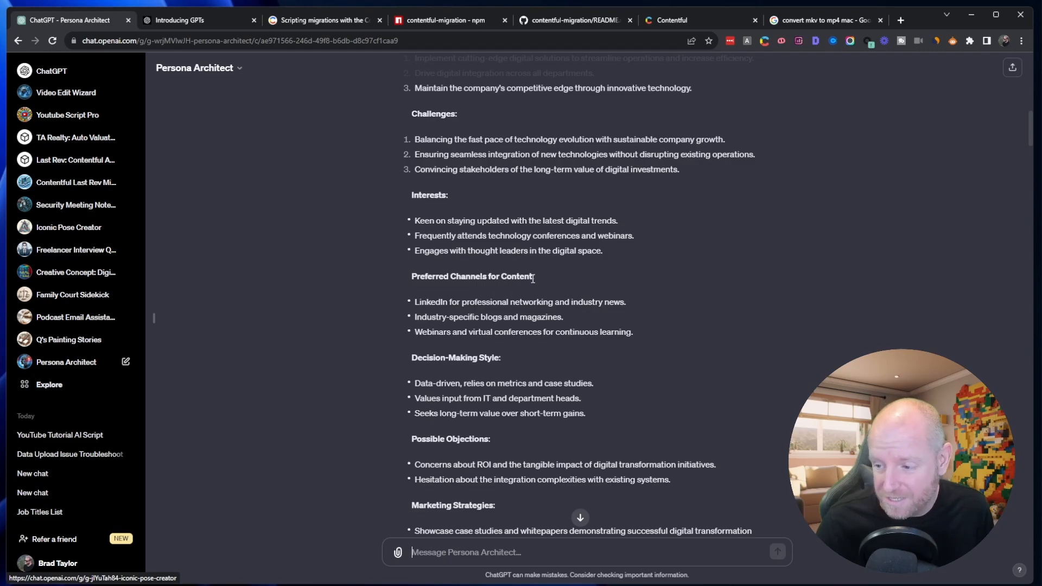
{"action": "scroll", "coordinate": [532, 278], "scroll_direction": "down", "scroll_amount": 3}
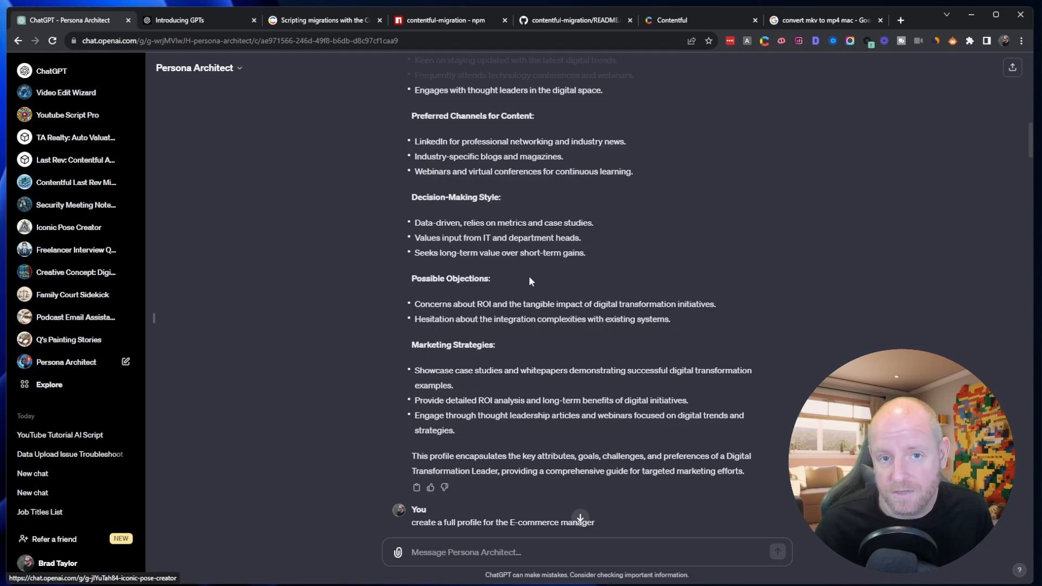
{"action": "scroll", "coordinate": [532, 278], "scroll_direction": "up", "scroll_amount": 10}
{"action": "scroll", "coordinate": [530, 279], "scroll_direction": "up", "scroll_amount": 1}
{"action": "scroll", "coordinate": [528, 275], "scroll_direction": "down", "scroll_amount": 3}
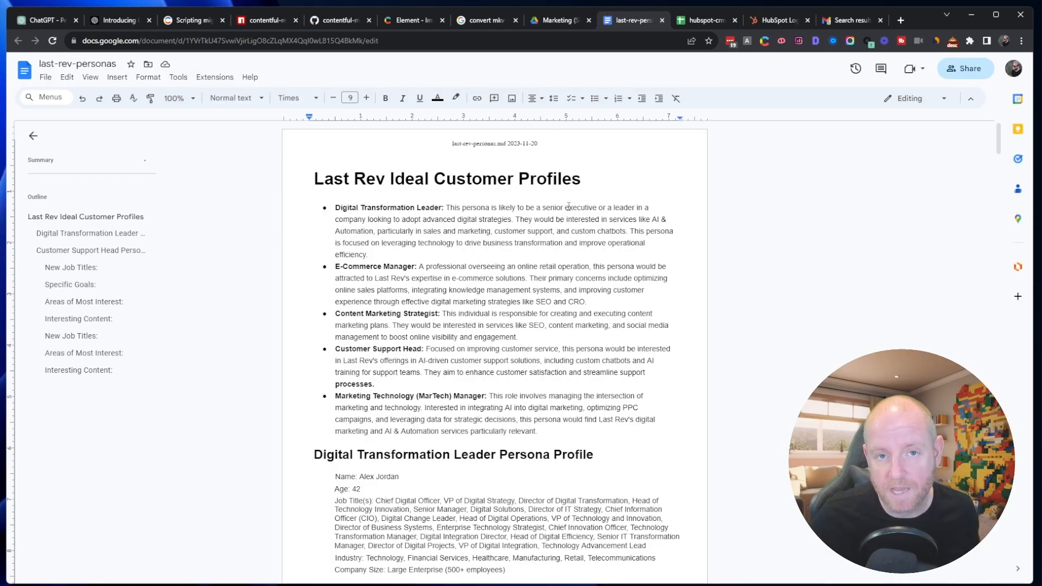
- Look through the persona profiles in the last-rev-personas Google Docs document and return to its beginning
{"action": "scroll", "coordinate": [569, 208], "scroll_direction": "down", "scroll_amount": 5}
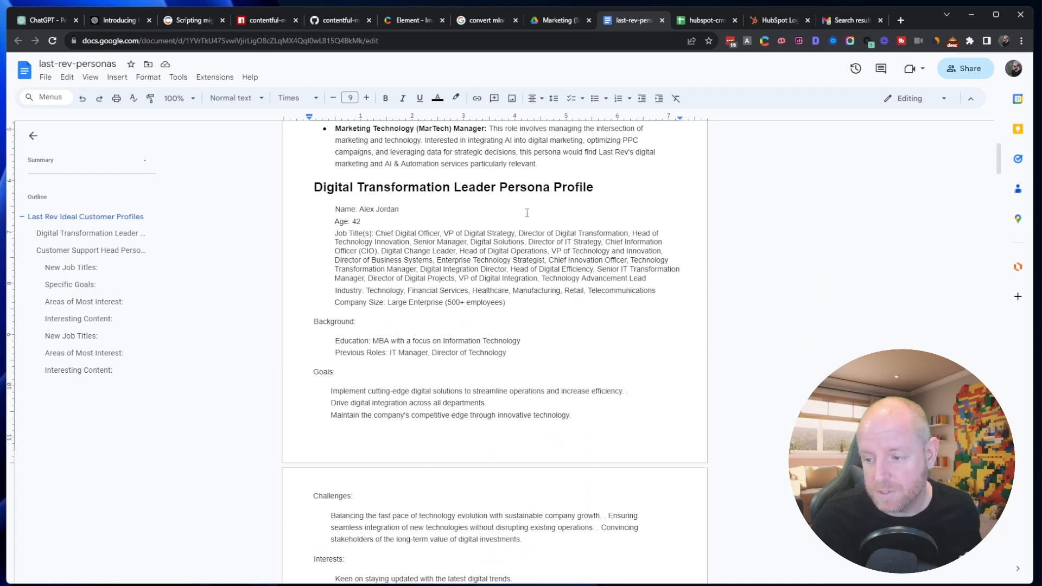
{"action": "scroll", "coordinate": [521, 223], "scroll_direction": "down", "scroll_amount": 15}
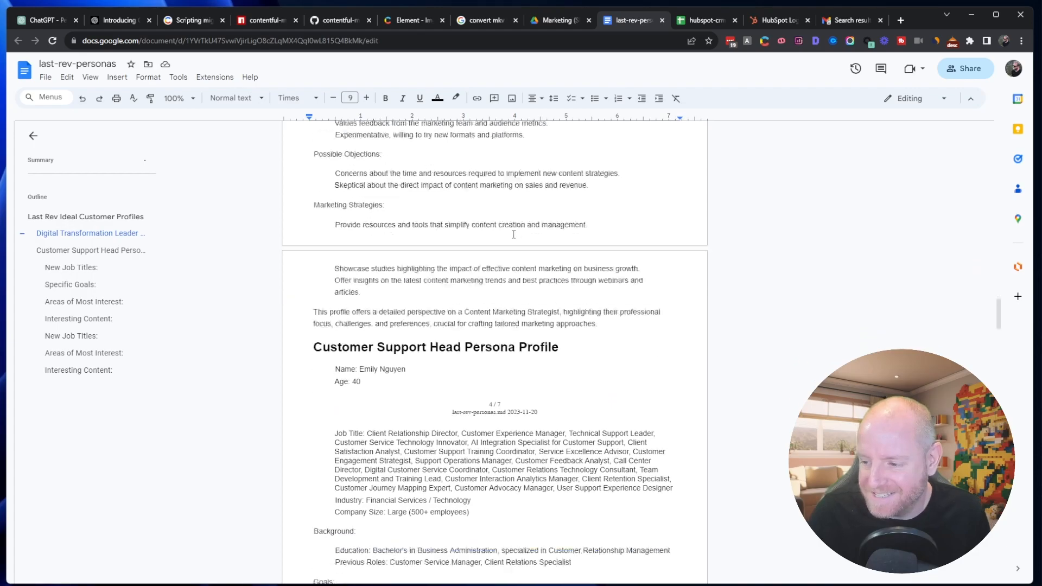
{"action": "scroll", "coordinate": [515, 234], "scroll_direction": "down", "scroll_amount": 20}
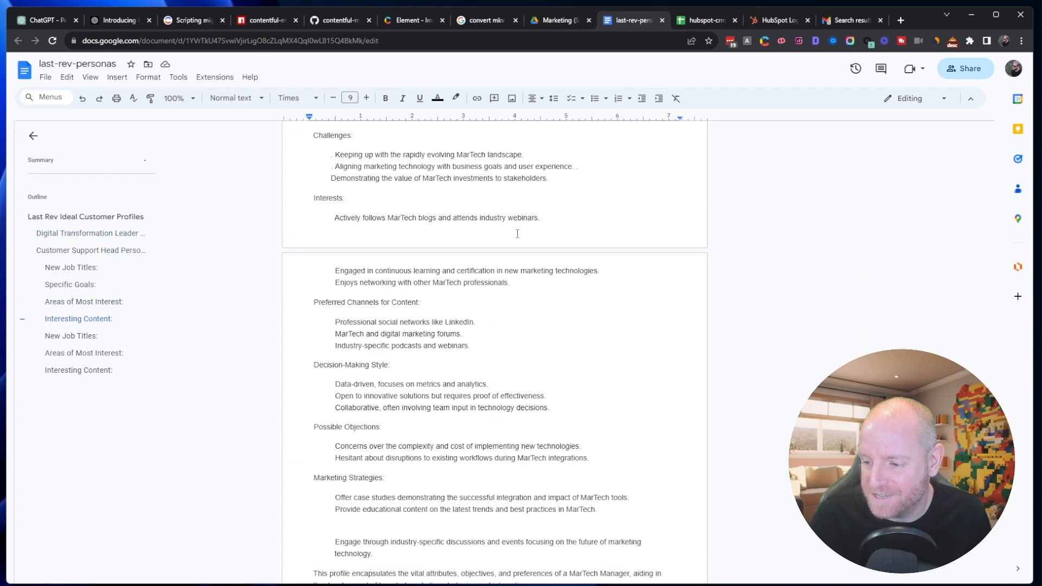
{"action": "scroll", "coordinate": [517, 234], "scroll_direction": "up", "scroll_amount": 5}
{"action": "key", "text": "ctrl+Home"}
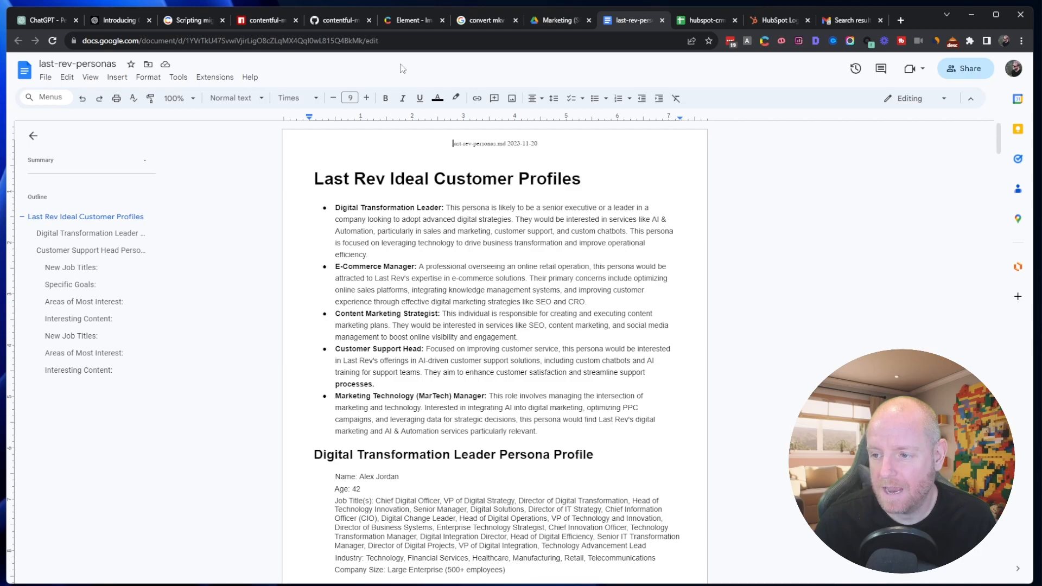
- Switch to the HubSpot contacts cleanup spreadsheet in Google Sheets and add a Persona column header in cell D1
{"action": "left_click", "coordinate": [706, 20]}
{"action": "left_click_drag", "start_coordinate": [1002, 174], "coordinate": [1004, 197]}
{"action": "mouse_move", "coordinate": [1002, 198]}
{"action": "left_mouse_down"}
{"action": "mouse_move", "coordinate": [1002, 212]}
{"action": "mouse_move", "coordinate": [1001, 196]}
{"action": "left_mouse_up"}
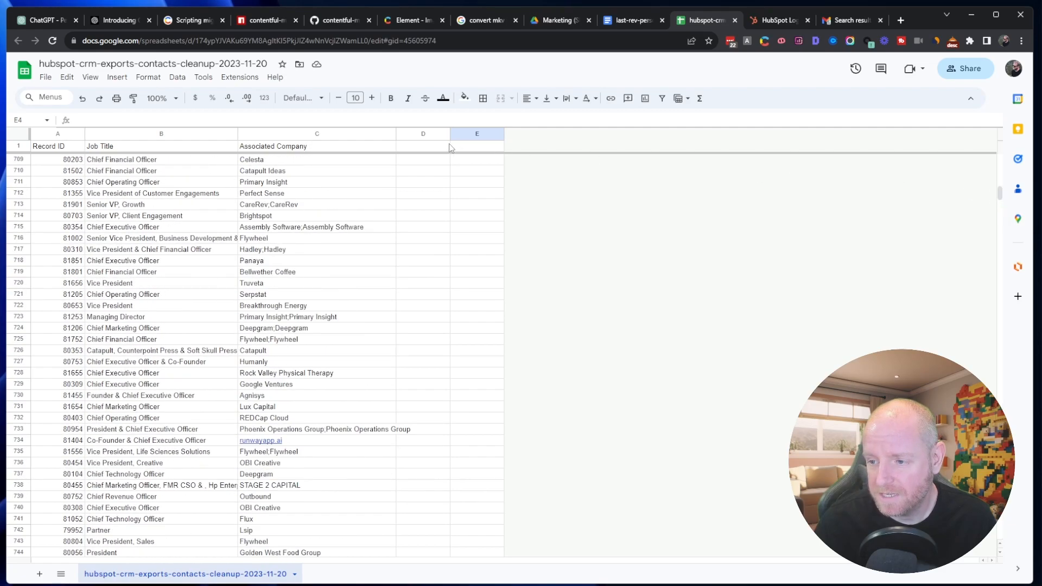
{"action": "left_click", "coordinate": [411, 149]}
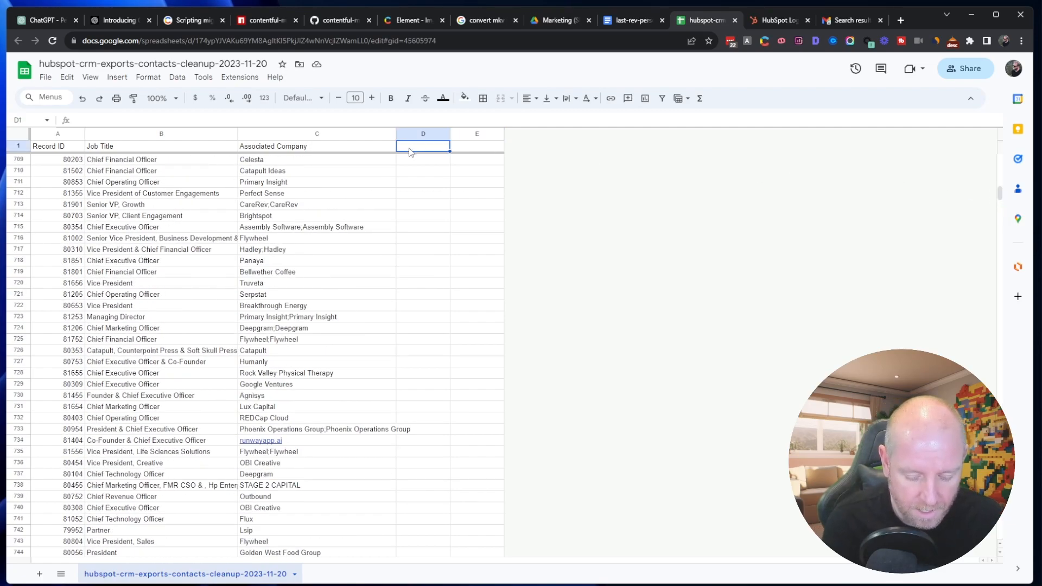
{"action": "type", "text": "P{er"}
{"action": "key", "text": "BackSpace"}
{"action": "key", "text": "BackSpace"}
{"action": "key", "text": "BackSpace"}
{"action": "type", "text": "e"}
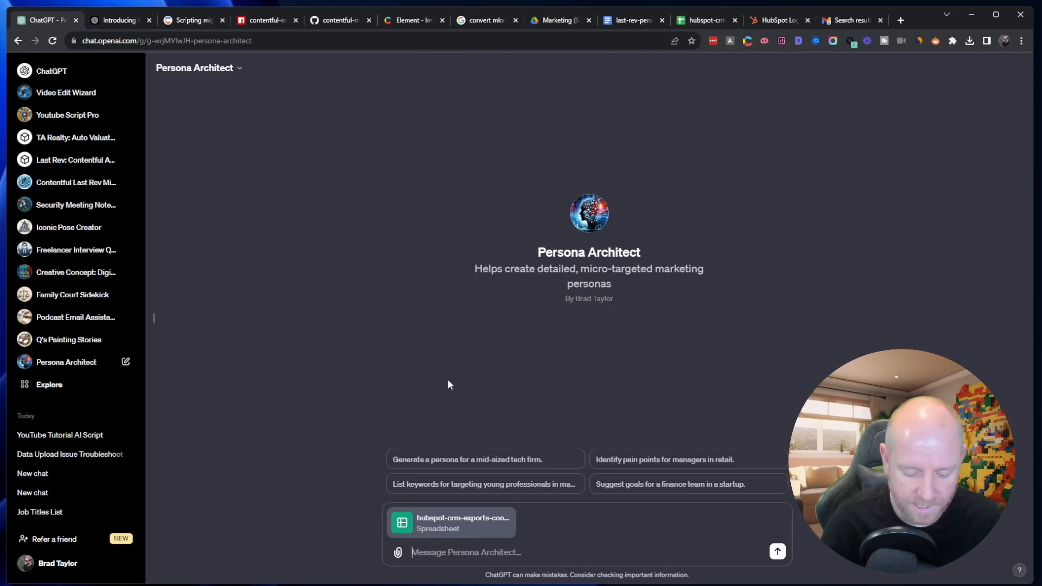
- Begin the message accompanying the attached HubSpot spreadsheet in Persona Architect with "I want you to analyze the spreadsheet of contacts."
{"action": "type", "text": "I want you to "}
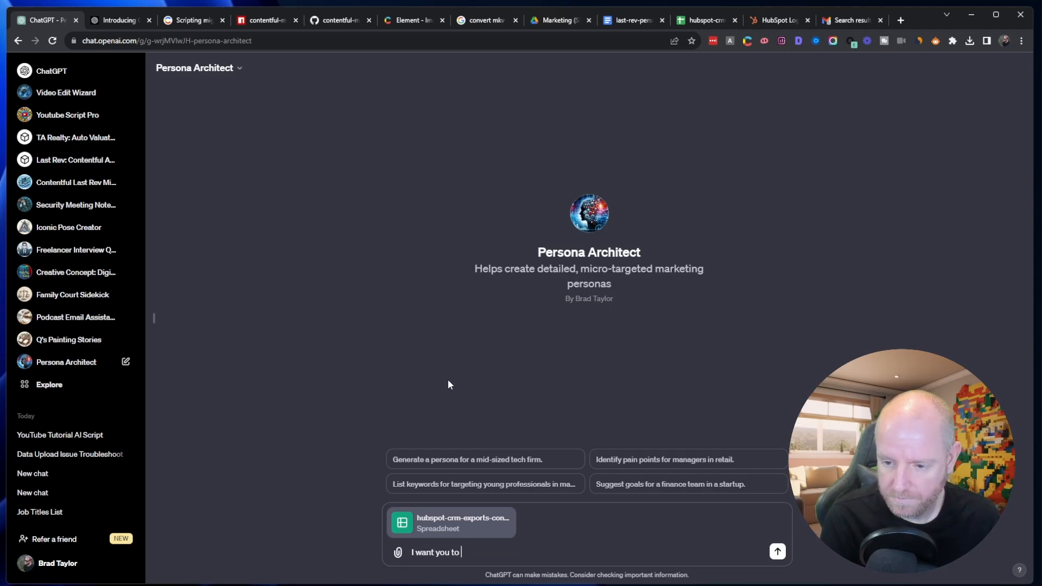
{"action": "type", "text": "analyze the "}
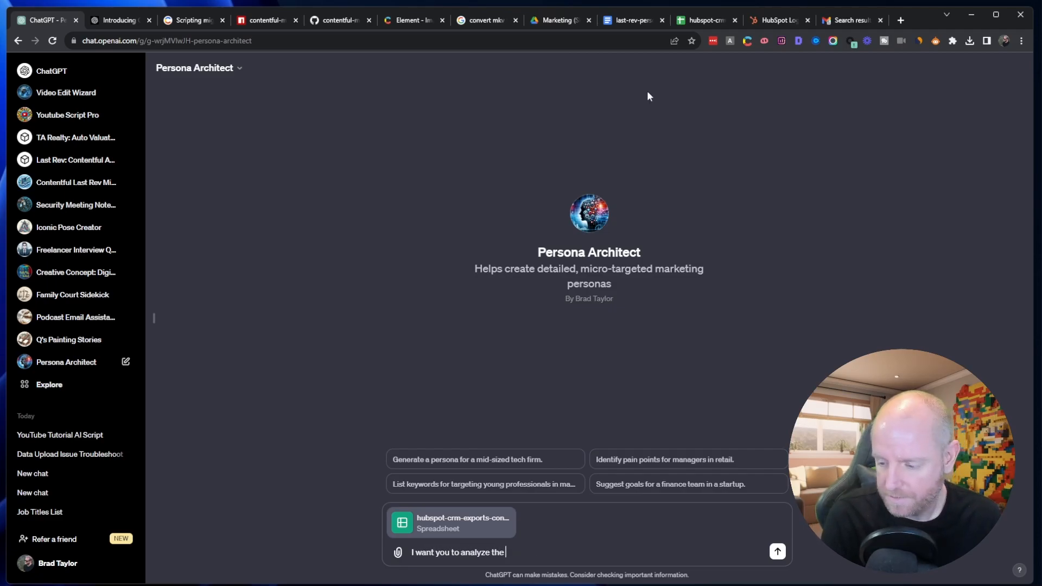
{"action": "type", "text": "spreadsheet of contacts. I want you to look at their job title, and"}
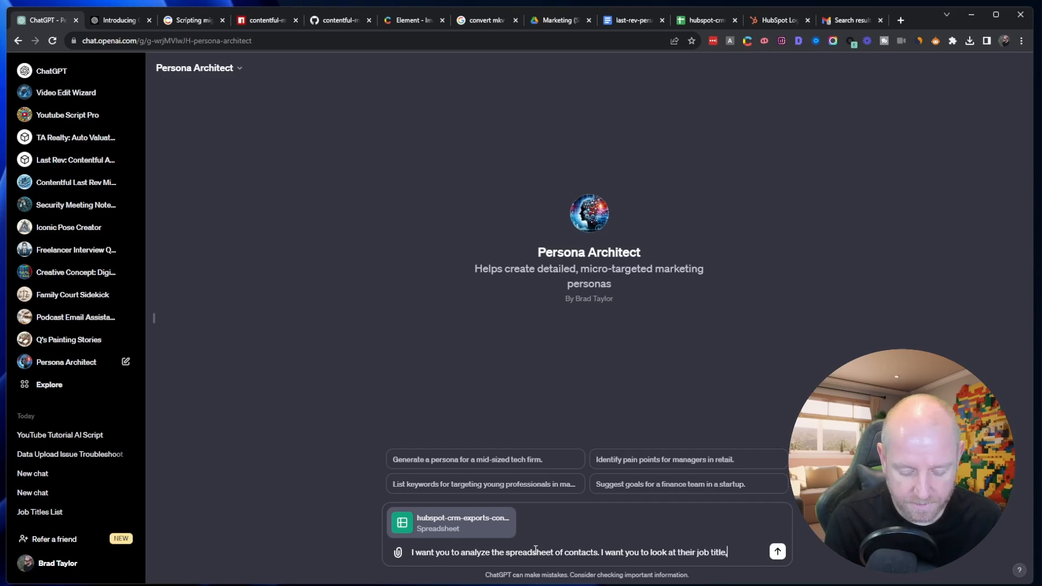
- Continue the message with "I want you to look at their job title and company and put them in one of the following personas."
{"action": "key", "text": "BackSpace"}
{"action": "key", "text": "BackSpace"}
{"action": "key", "text": "BackSpace"}
{"action": "key", "text": "BackSpace"}
{"action": "key", "text": "BackSpace"}
{"action": "key", "text": "BackSpace"}
{"action": "type", "text": "and compan"}
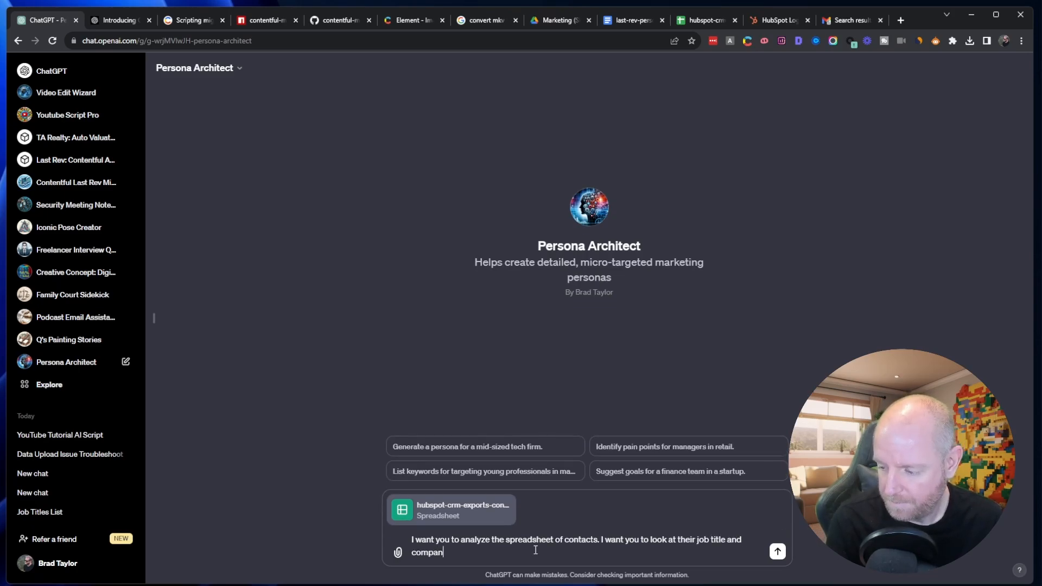
{"action": "type", "text": "y and put "}
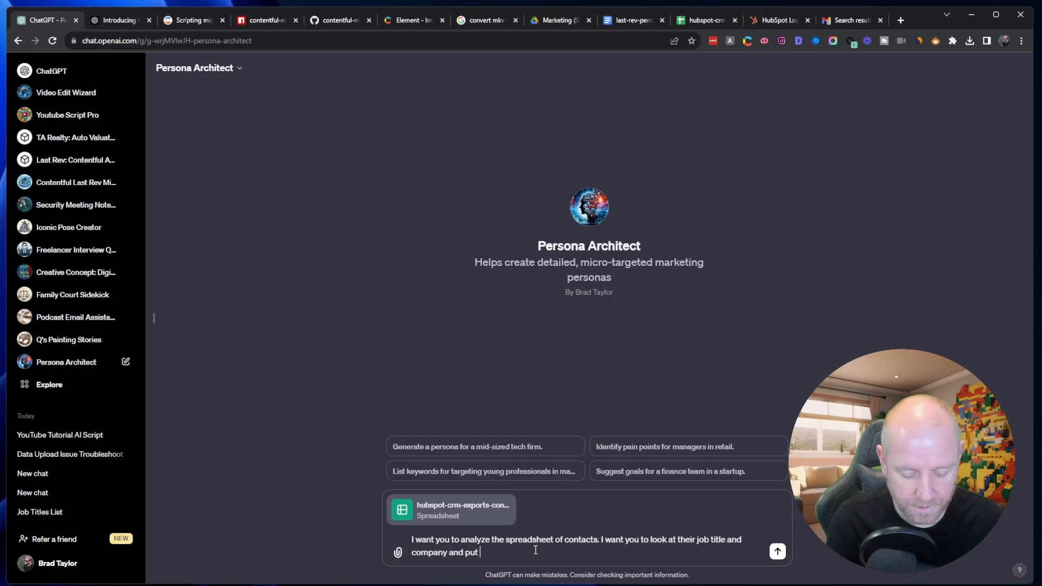
{"action": "type", "text": "them in on"}
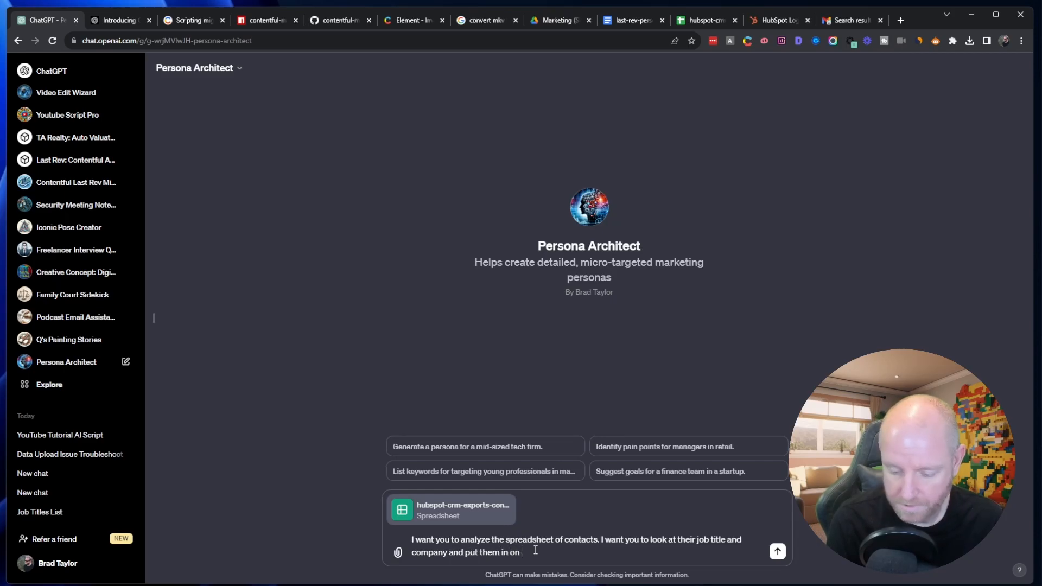
{"action": "type", "text": "e of the following personas."}
- Copy the five persona descriptions from the last-rev-personas document and paste them below the message's opening text
{"action": "key", "text": "shift+Return"}
{"action": "key", "text": "shift+Return"}
{"action": "type", "text": "C:\\Users\\Brad\\AppData\\Local\\Microsoft\\WindowsApps\\python.exe"}
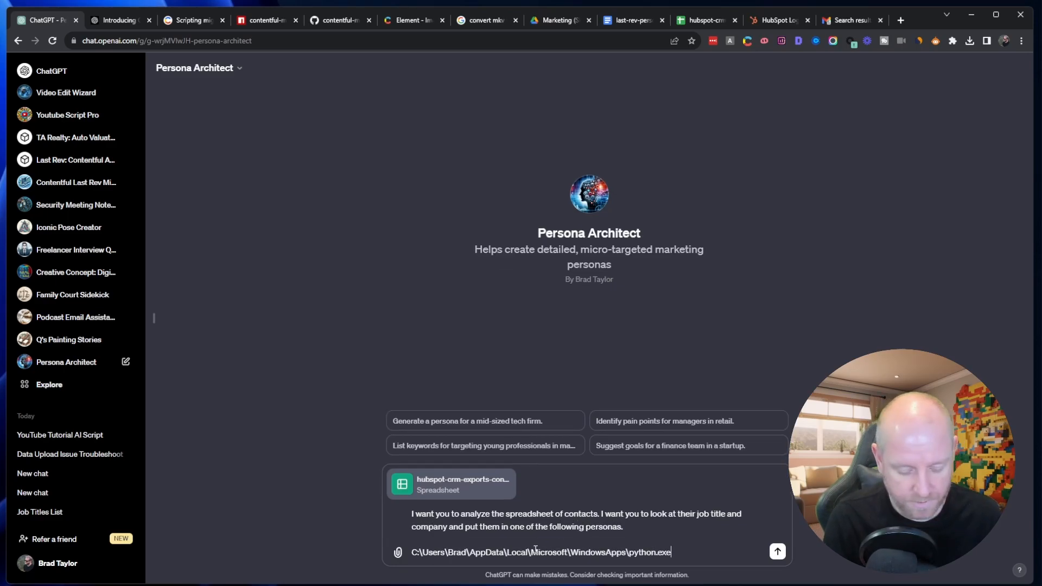
{"action": "key", "text": "ctrl+z"}
{"action": "left_click", "coordinate": [632, 21]}
{"action": "key", "text": "ctrl+c"}
{"action": "left_click", "coordinate": [44, 20]}
{"action": "key", "text": "ctrl+v"}
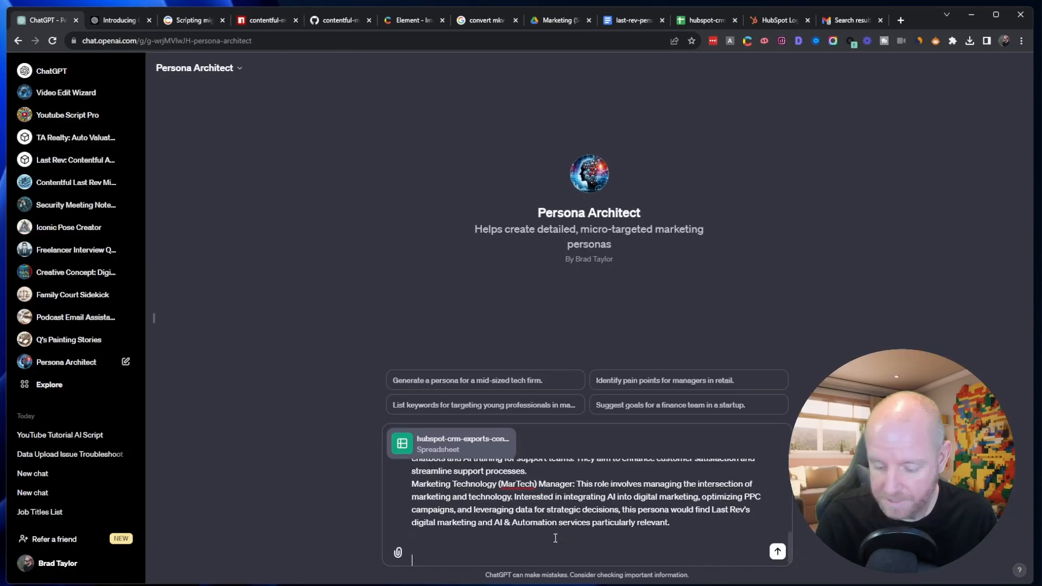
- Add the request "Give me a new spreadsheet with the new column for persona filled out" and send the message
{"action": "type", "text": "Give me a new spread"}
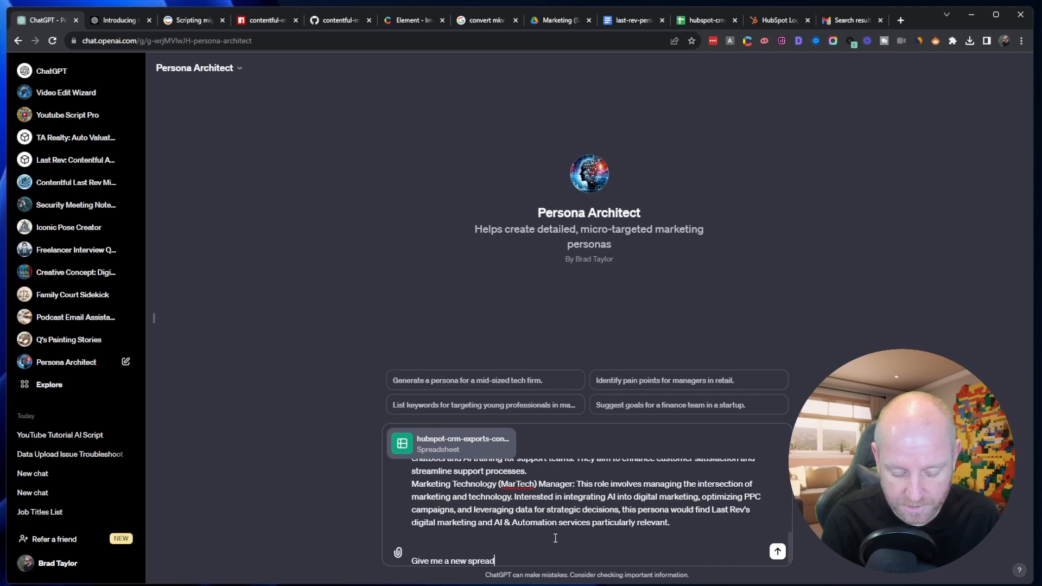
{"action": "type", "text": "sheet with the new "}
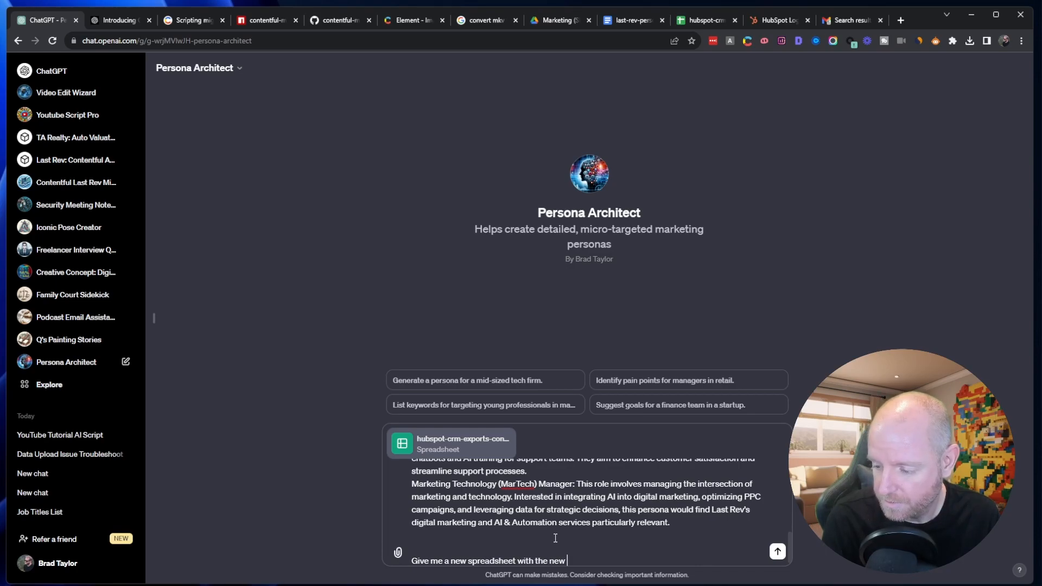
{"action": "type", "text": "comumn for pers"}
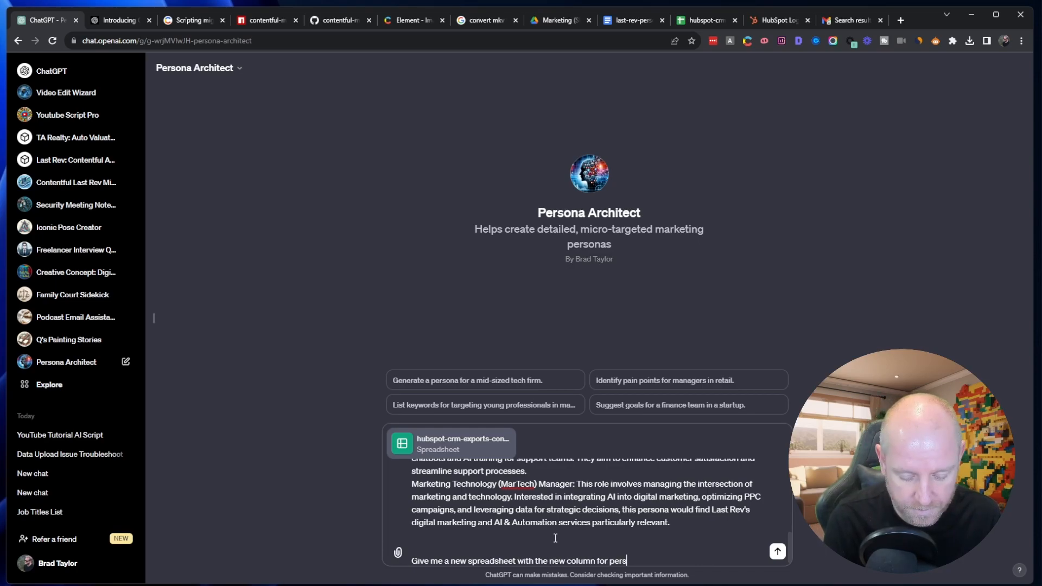
{"action": "type", "text": "ona filled out"}
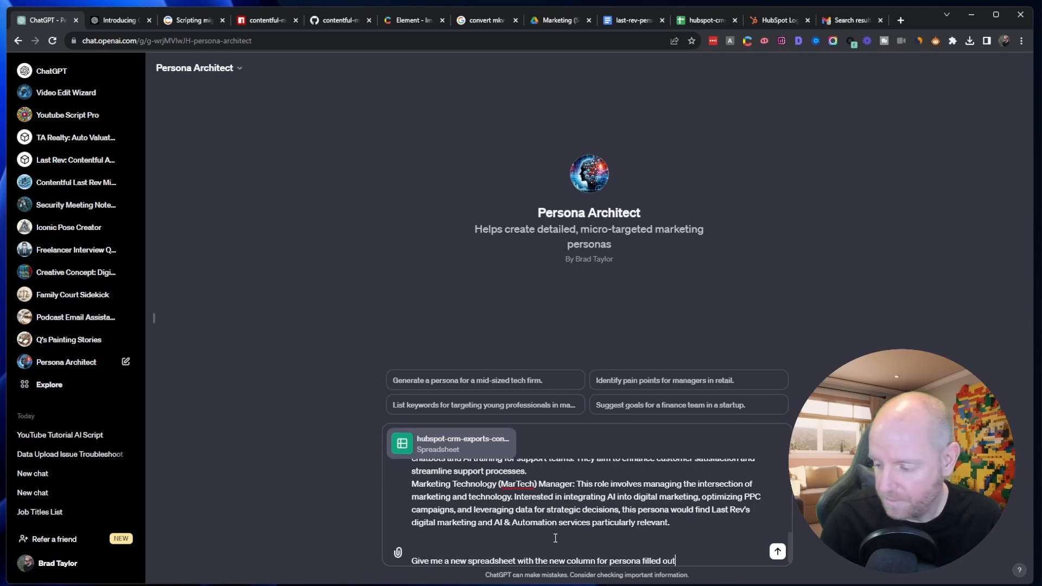
{"action": "key", "text": "Return"}
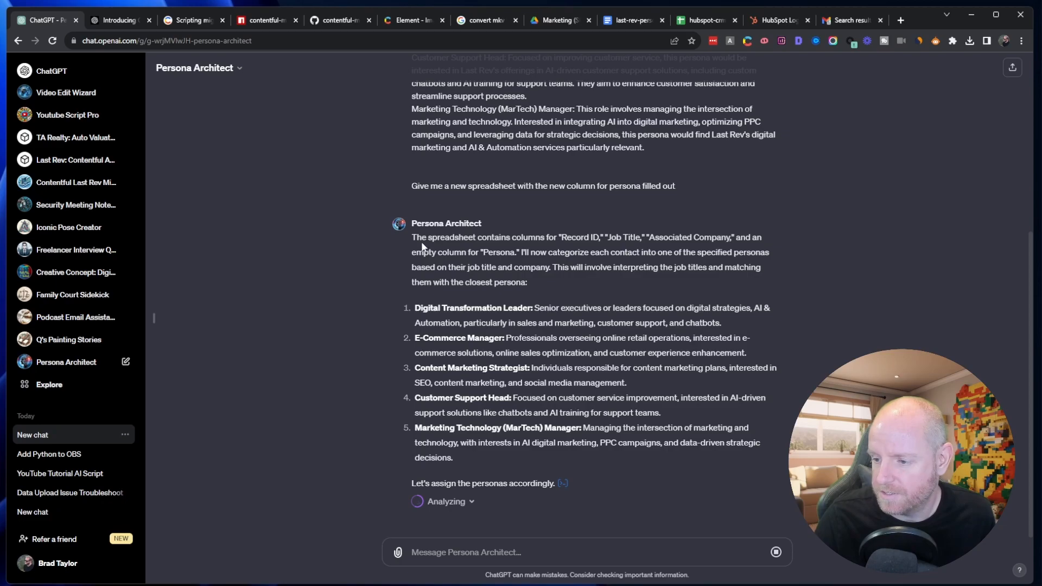
- Check the reply's description of the spreadsheet columns and open the analysis code behind the persona assignment
{"action": "left_click_drag", "start_coordinate": [411, 239], "coordinate": [585, 239]}
{"action": "left_click", "coordinate": [615, 240]}
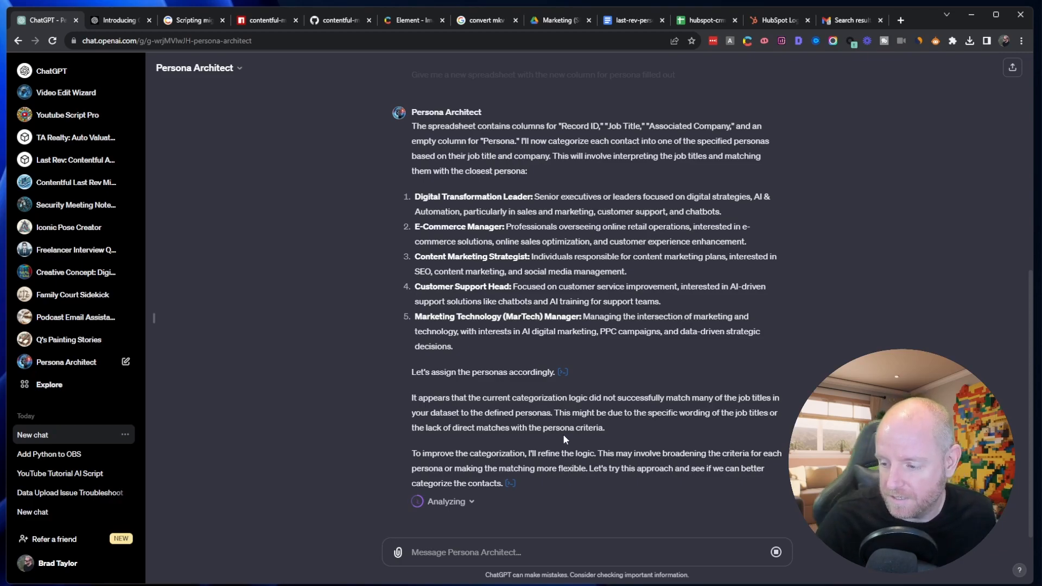
{"action": "left_click", "coordinate": [563, 372]}
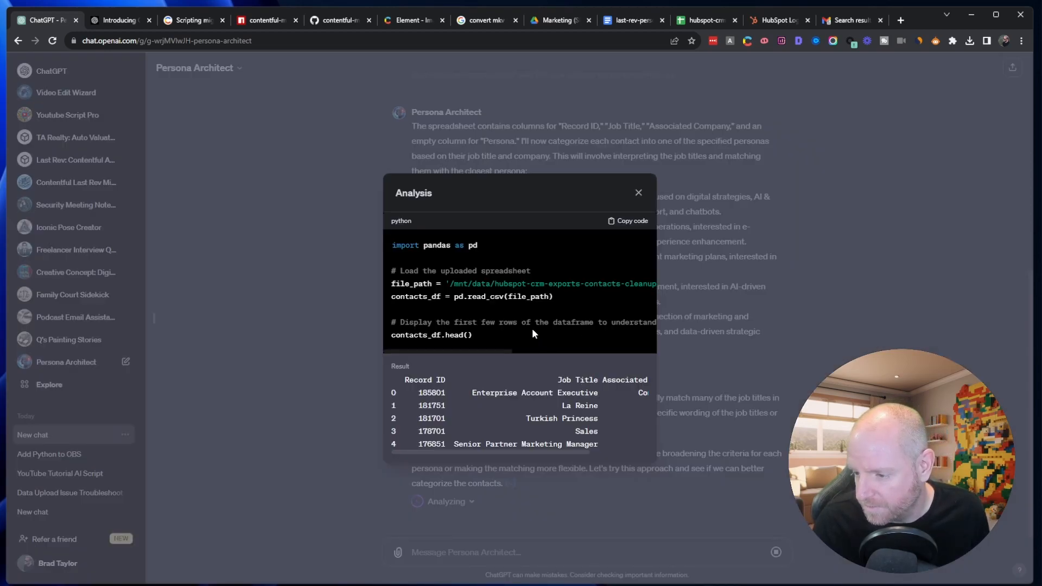
- Look over the spreadsheet-loading code and its result in the analysis view, and close it
{"action": "left_click", "coordinate": [468, 348]}
{"action": "left_click_drag", "start_coordinate": [466, 351], "coordinate": [470, 351]}
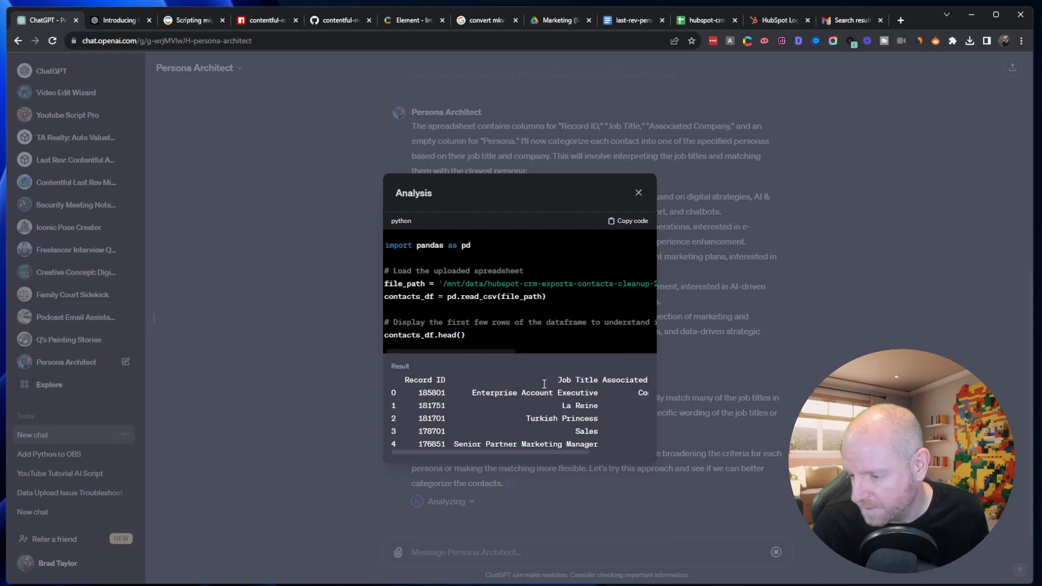
{"action": "left_click", "coordinate": [638, 195]}
- Review the refine_categorize_persona code for the job title and company keywords that assign each persona
{"action": "scroll", "coordinate": [604, 336], "scroll_direction": "up", "scroll_amount": 1}
{"action": "scroll", "coordinate": [603, 336], "scroll_direction": "down", "scroll_amount": 1}
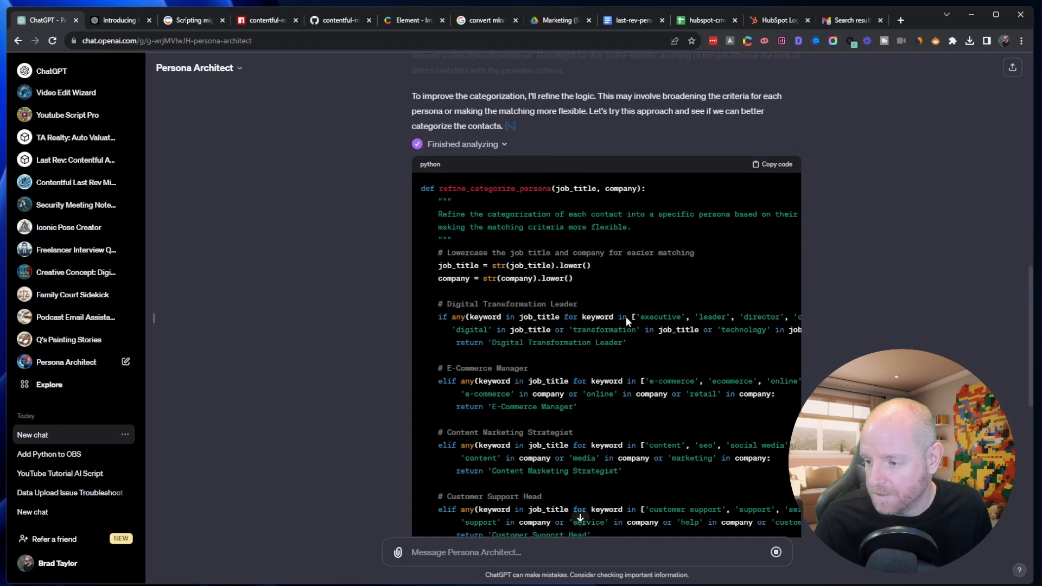
{"action": "scroll", "coordinate": [488, 255], "scroll_direction": "down", "scroll_amount": 2}
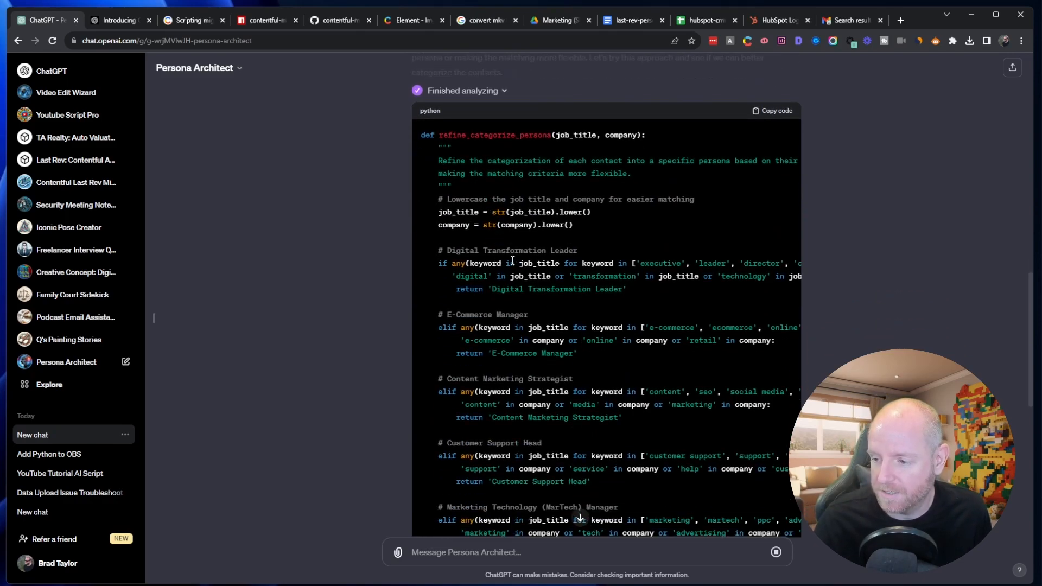
{"action": "scroll", "coordinate": [510, 269], "scroll_direction": "down", "scroll_amount": 2}
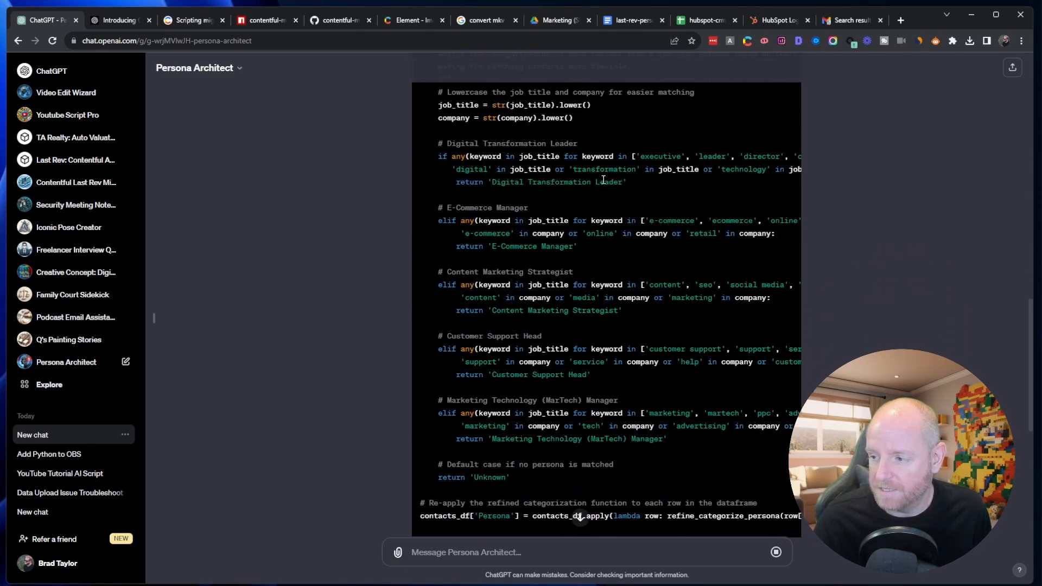
{"action": "scroll", "coordinate": [720, 179], "scroll_direction": "up", "scroll_amount": 1}
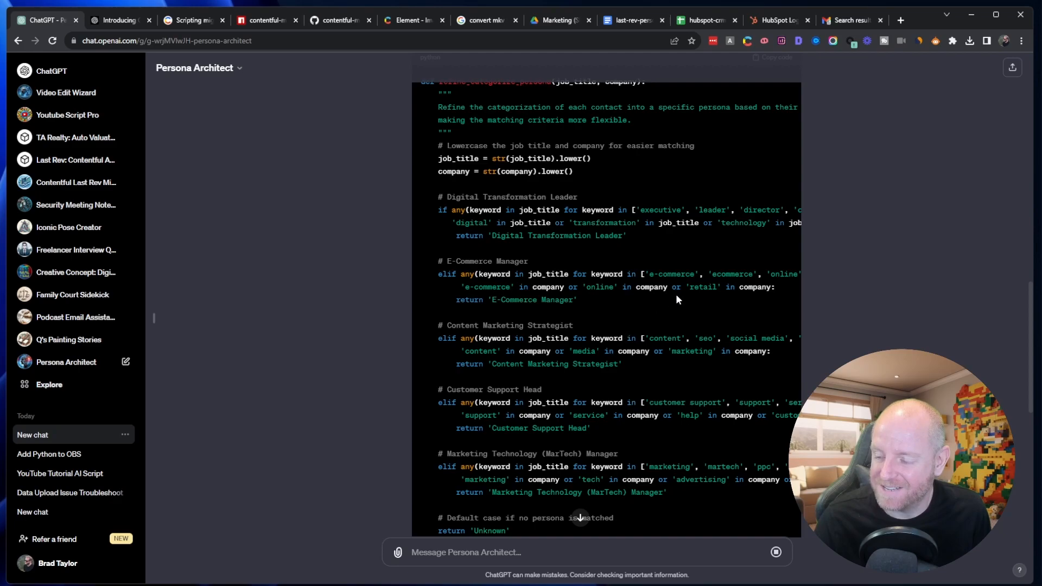
{"action": "scroll", "coordinate": [654, 293], "scroll_direction": "down", "scroll_amount": 2}
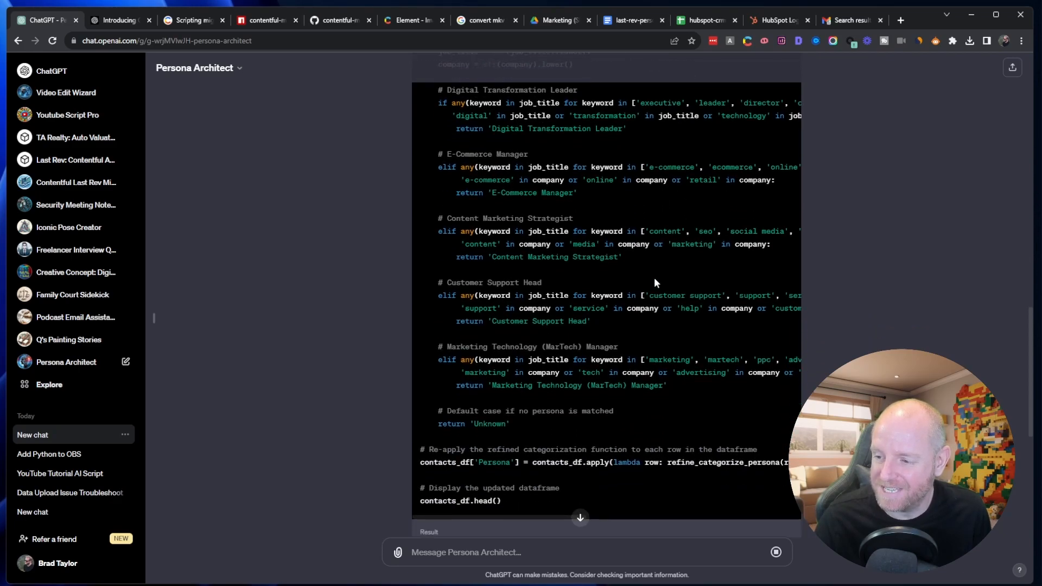
- Check the persona assignments in the result preview and download the updated contacts spreadsheet with personas
{"action": "scroll", "coordinate": [654, 277], "scroll_direction": "down", "scroll_amount": 5}
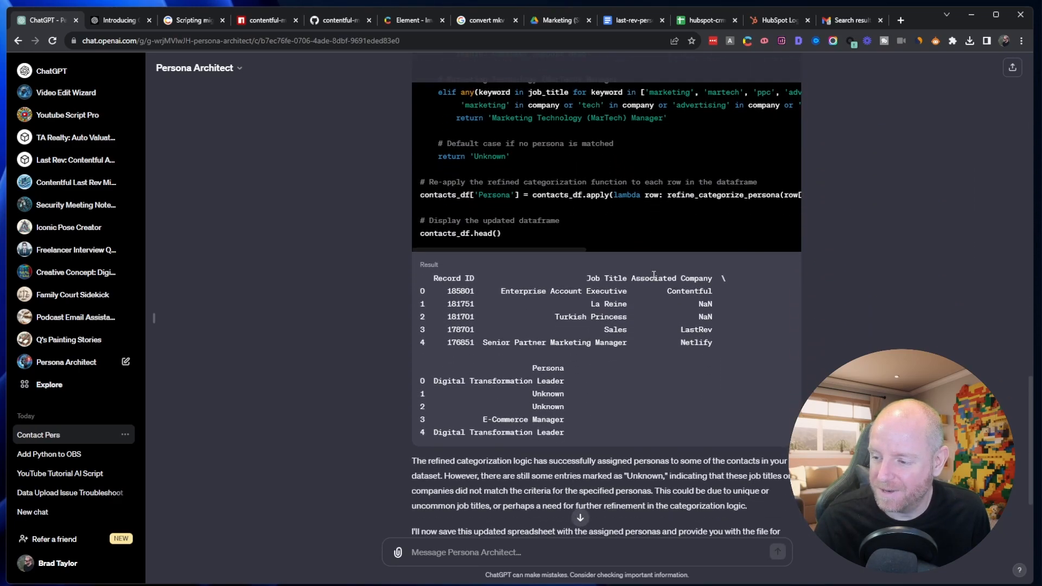
{"action": "scroll", "coordinate": [654, 274], "scroll_direction": "down", "scroll_amount": 2}
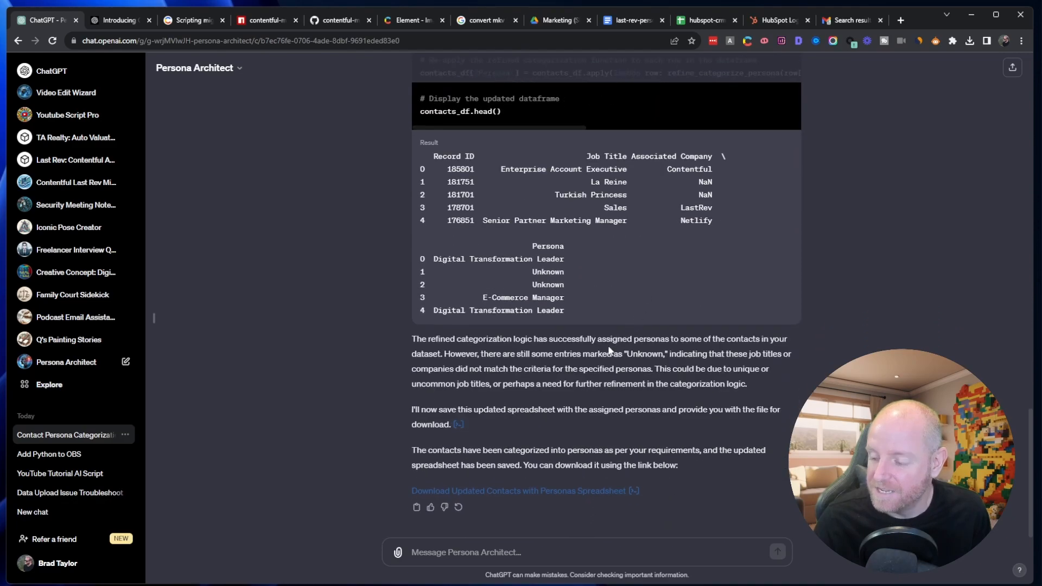
{"action": "left_click", "coordinate": [590, 494]}
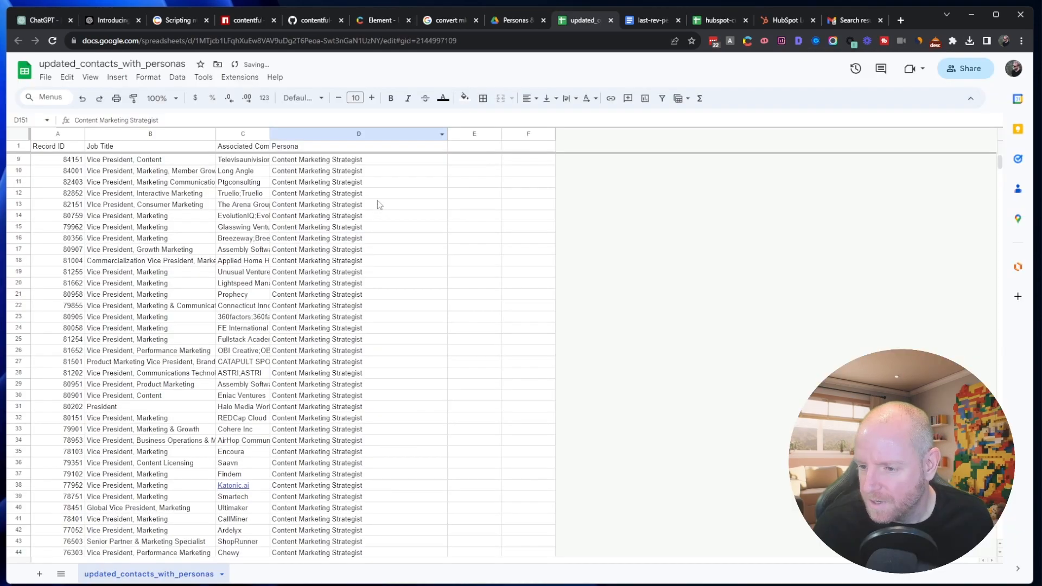
- In Google Sheets, review the job titles, companies and assigned personas across the updated_contacts_with_personas spreadsheet
{"action": "scroll", "coordinate": [378, 203], "scroll_direction": "up", "scroll_amount": 2}
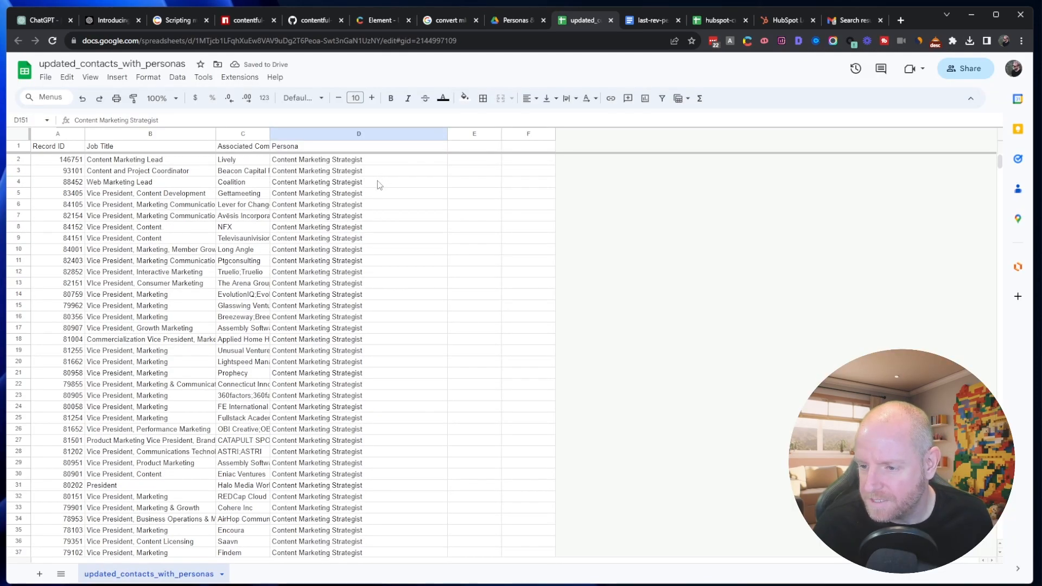
{"action": "scroll", "coordinate": [378, 186], "scroll_direction": "down", "scroll_amount": 11}
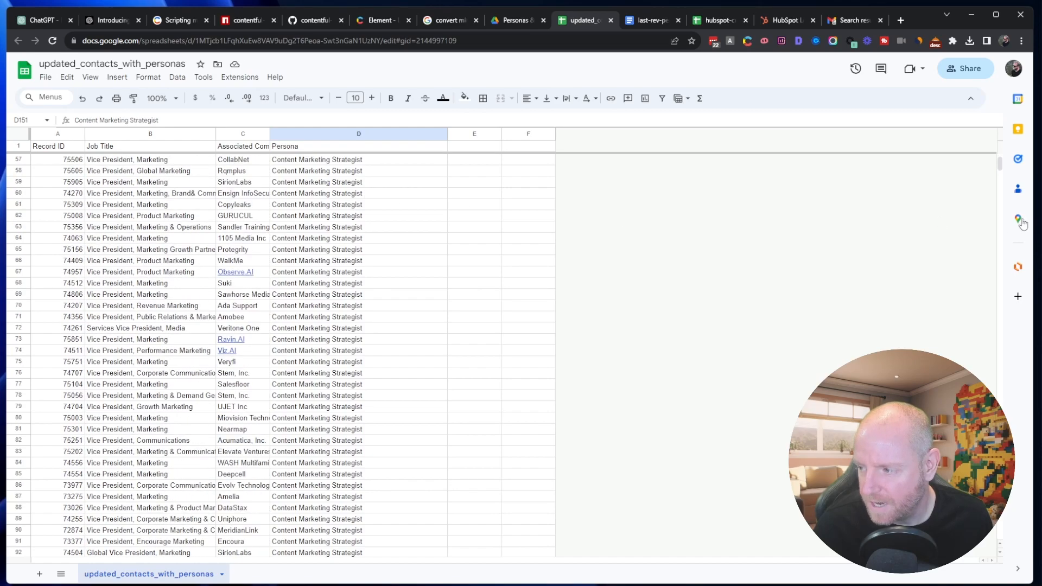
{"action": "mouse_move", "coordinate": [1000, 166]}
{"action": "left_mouse_down"}
{"action": "mouse_move", "coordinate": [1004, 502]}
{"action": "mouse_move", "coordinate": [999, 158]}
{"action": "left_mouse_up"}
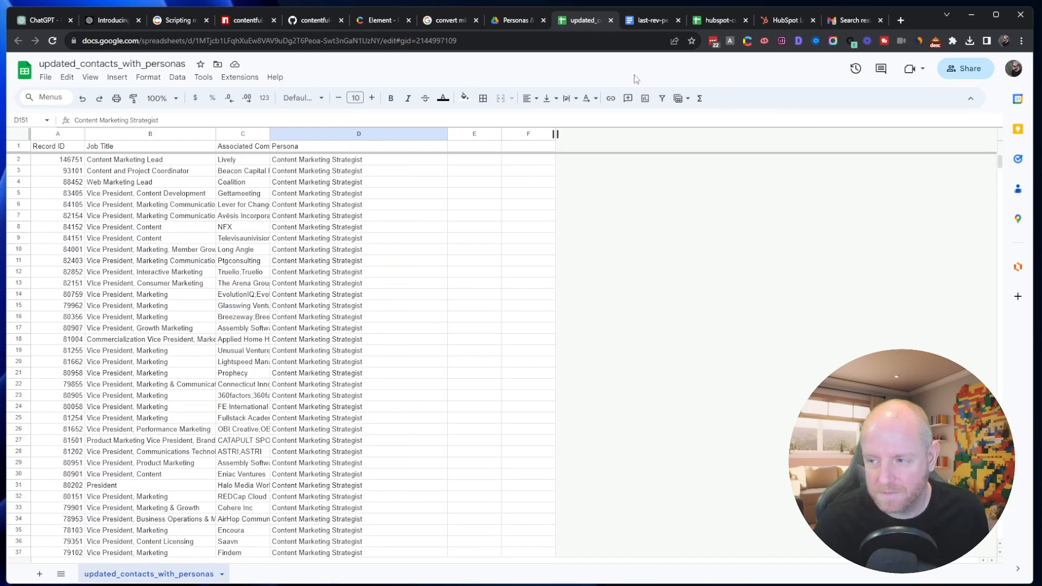